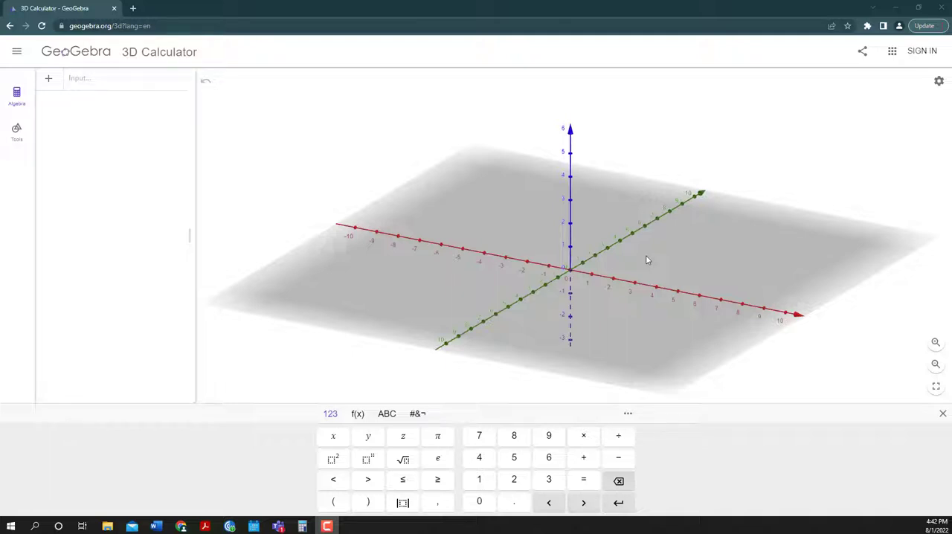
# Plot the two-variable function x − y² as a surface in the 3D graph
pyautogui.moveTo(675, 306); pyautogui.dragTo(673, 320)
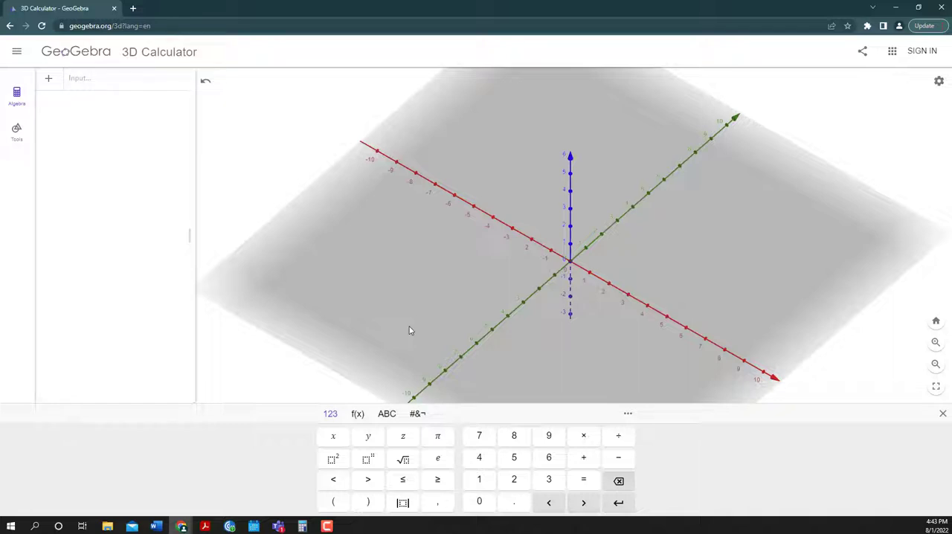
pyautogui.moveTo(601, 325)
pyautogui.mouseDown()
pyautogui.moveTo(591, 294)
pyautogui.moveTo(594, 316)
pyautogui.mouseUp()
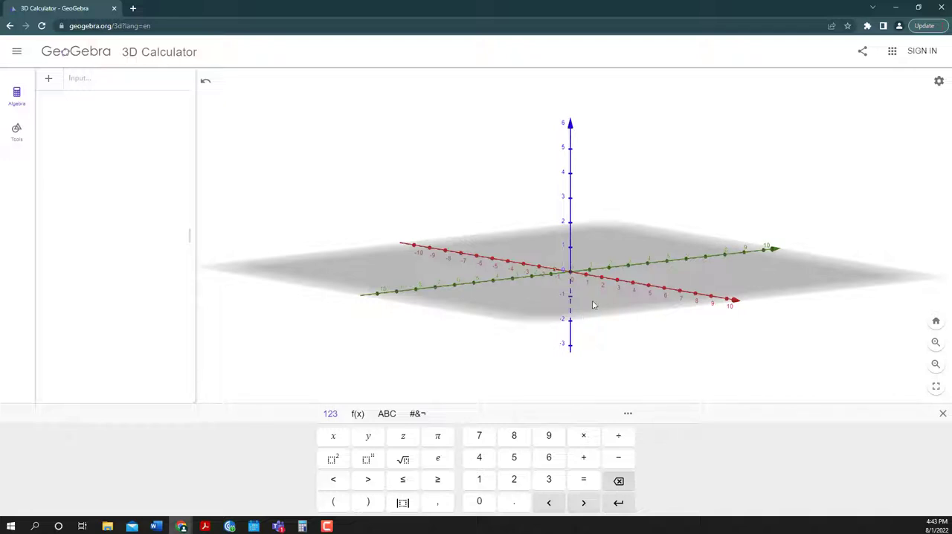
pyautogui.moveTo(593, 305); pyautogui.dragTo(594, 310)
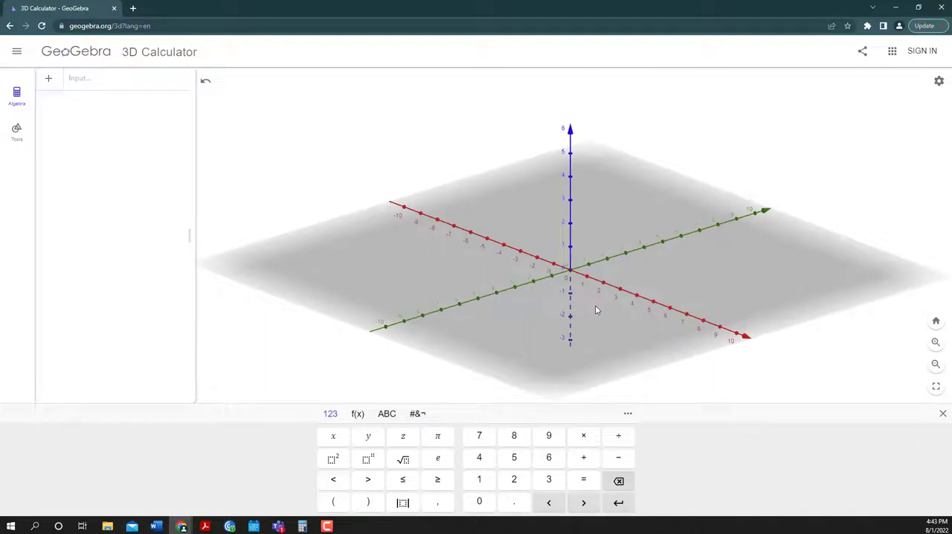
pyautogui.click(128, 79)
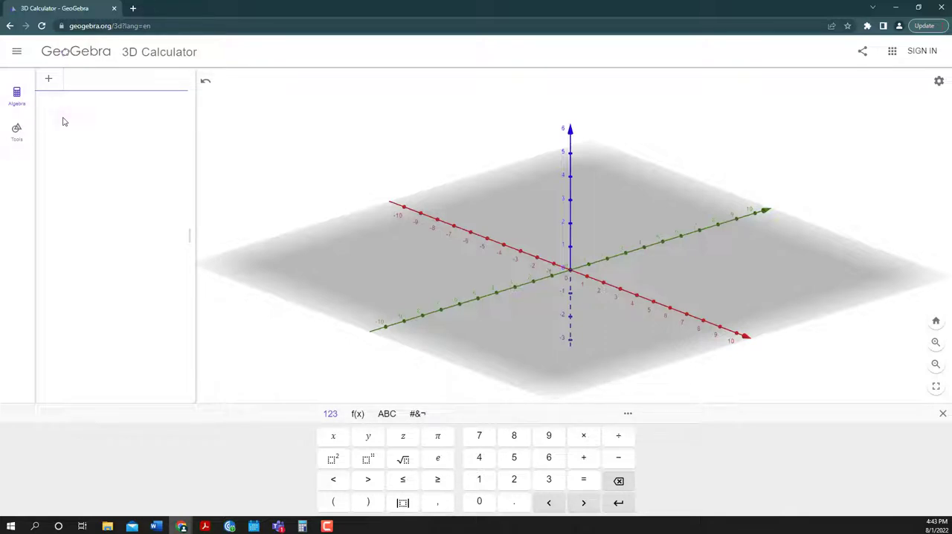
pyautogui.write('x-')
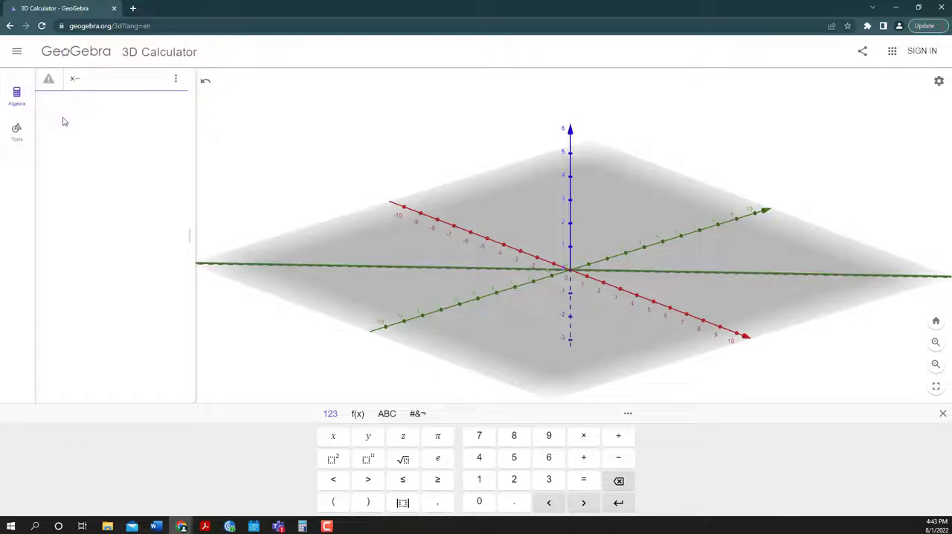
pyautogui.write('y^3')
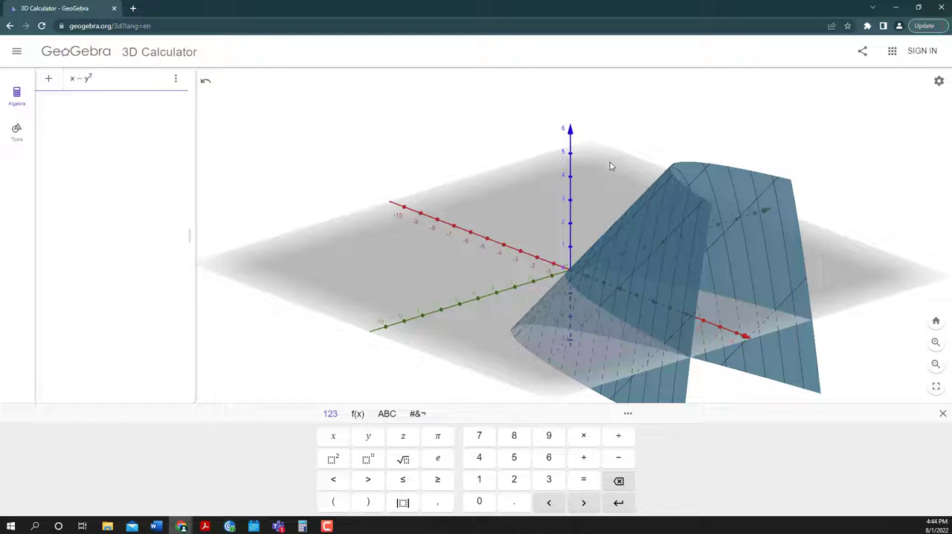
pyautogui.press('Return')
# Replace the right-hand side of the plotted function with sin(x) + cos(y)
pyautogui.moveTo(652, 246); pyautogui.dragTo(623, 257)
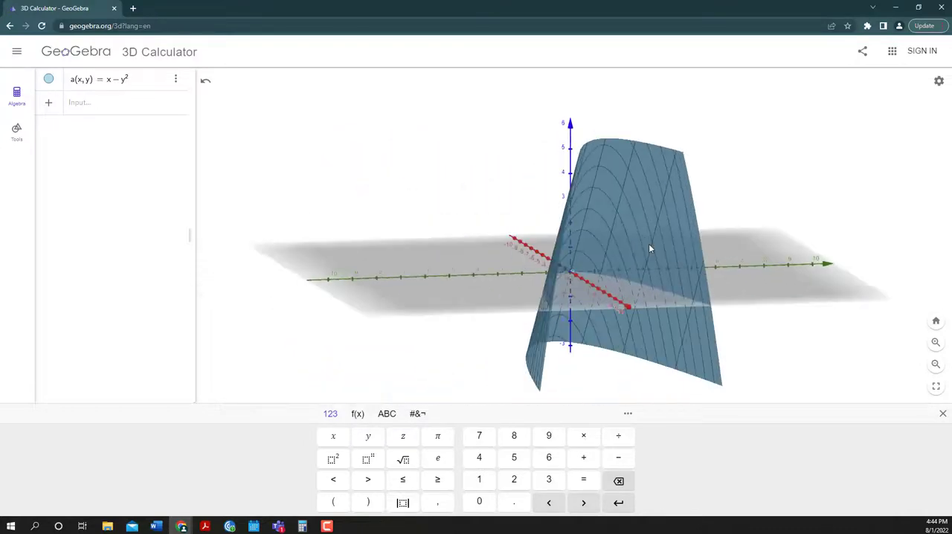
pyautogui.moveTo(625, 183); pyautogui.dragTo(579, 180)
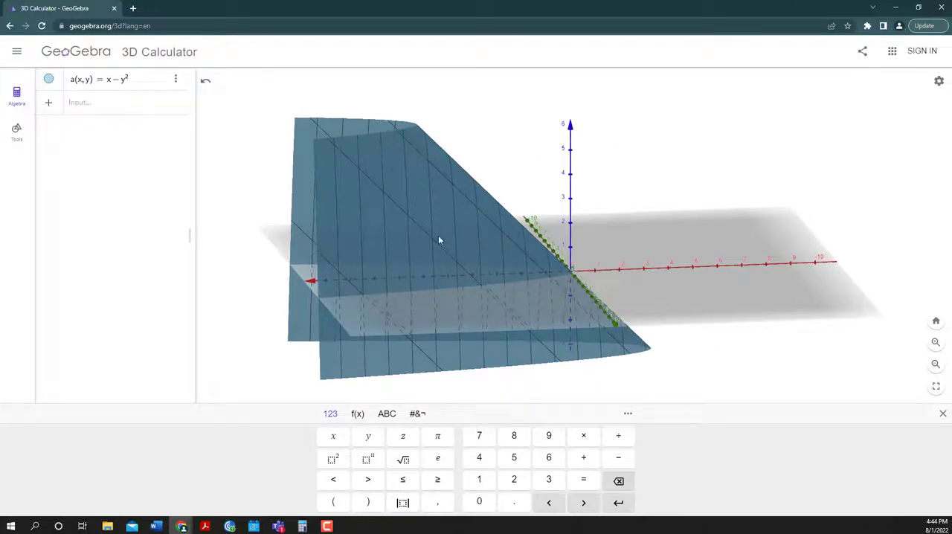
pyautogui.moveTo(438, 236); pyautogui.dragTo(519, 233)
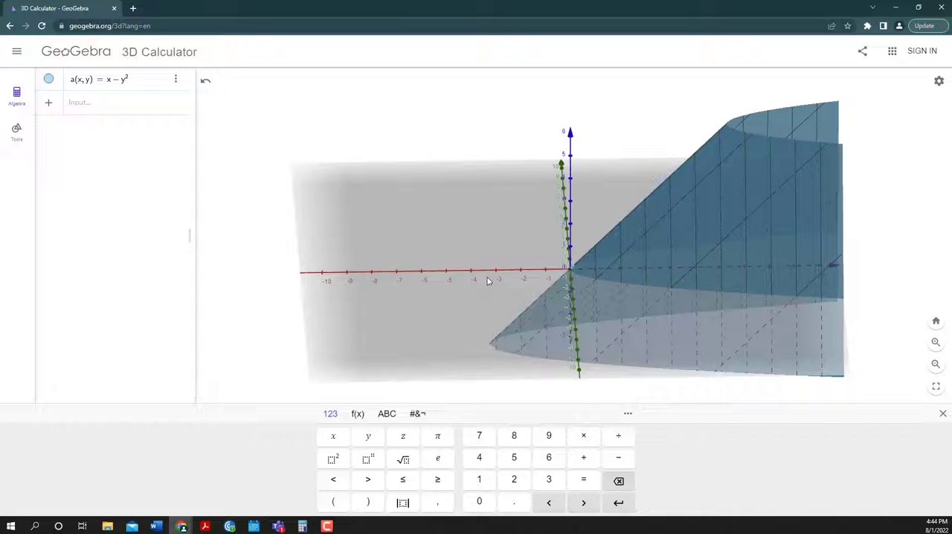
pyautogui.moveTo(726, 257); pyautogui.dragTo(711, 199)
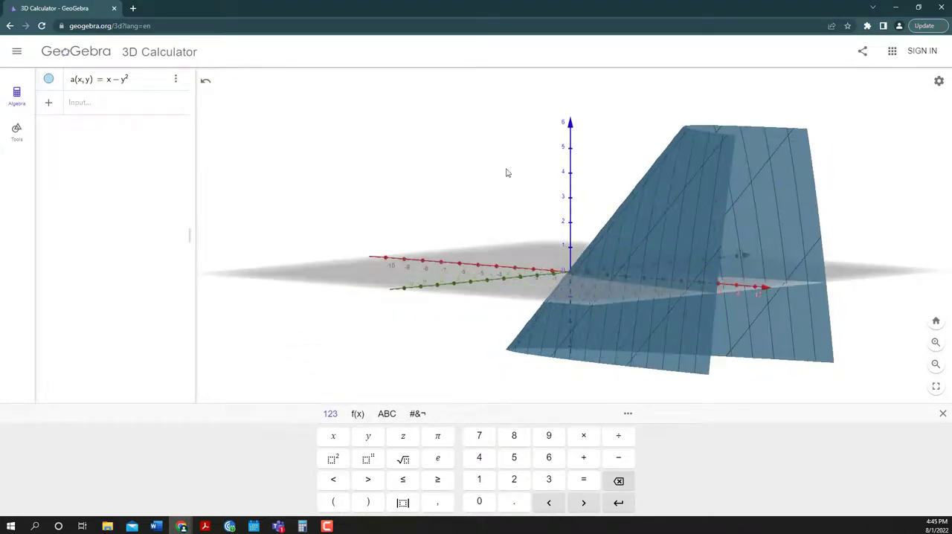
pyautogui.click(155, 78)
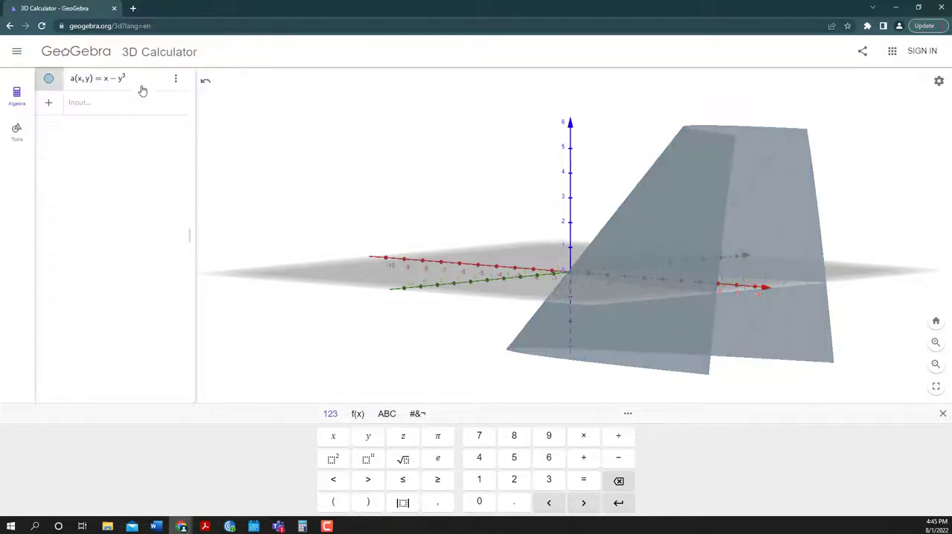
pyautogui.press('BackSpace')
pyautogui.press('BackSpace')
pyautogui.press('BackSpace')
pyautogui.press('BackSpace')
pyautogui.press('BackSpace')
pyautogui.press('BackSpace')
pyautogui.press('BackSpace')
pyautogui.press('BackSpace')
pyautogui.press('BackSpace')
pyautogui.press('BackSpace')
pyautogui.press('BackSpace')
pyautogui.press('BackSpace')
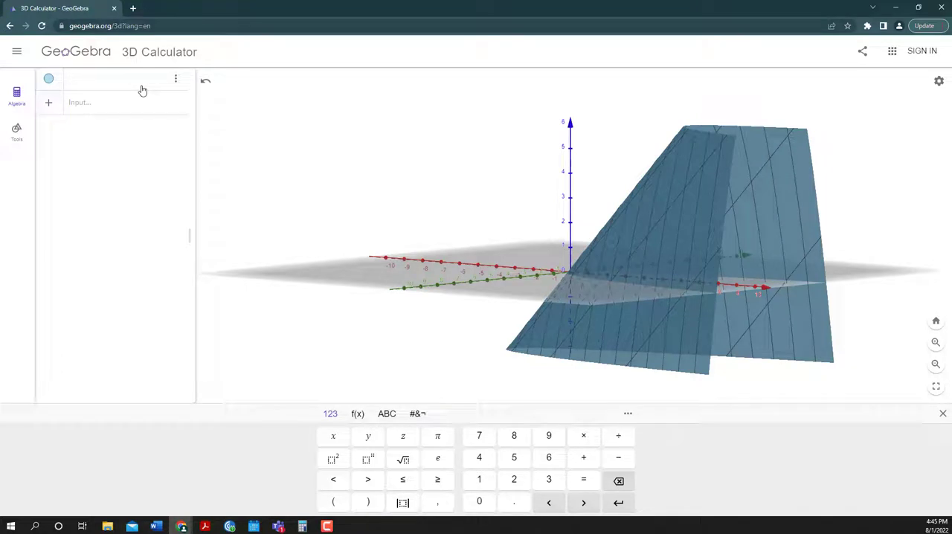
pyautogui.write('sinx + ')
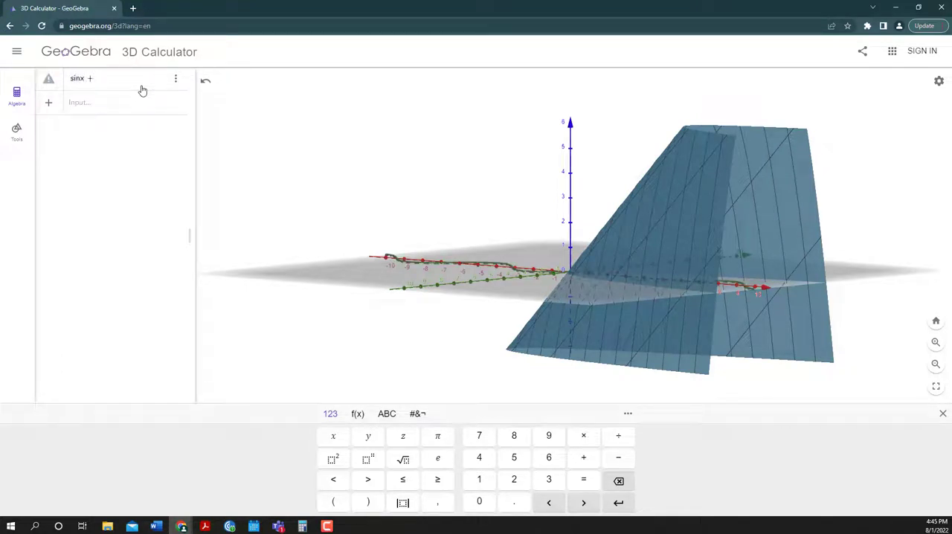
pyautogui.write('cos')
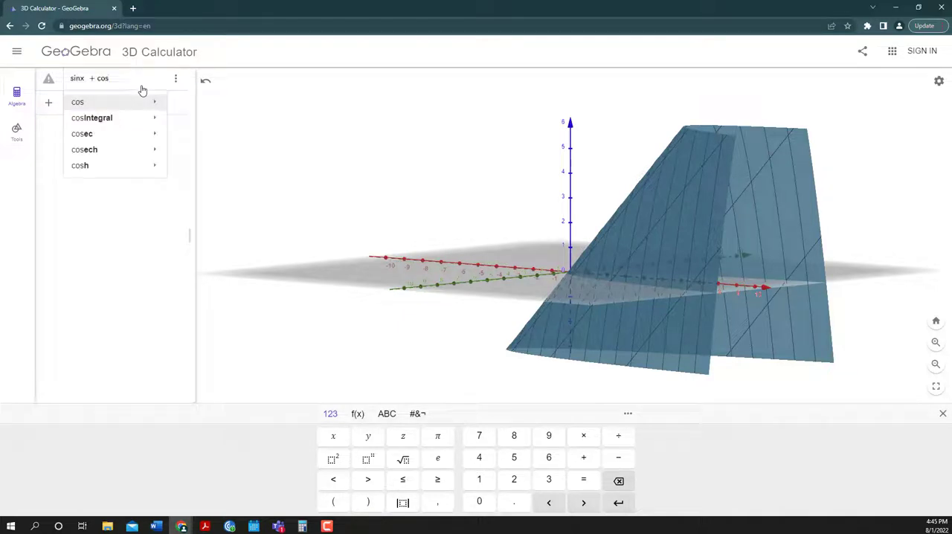
pyautogui.write('y')
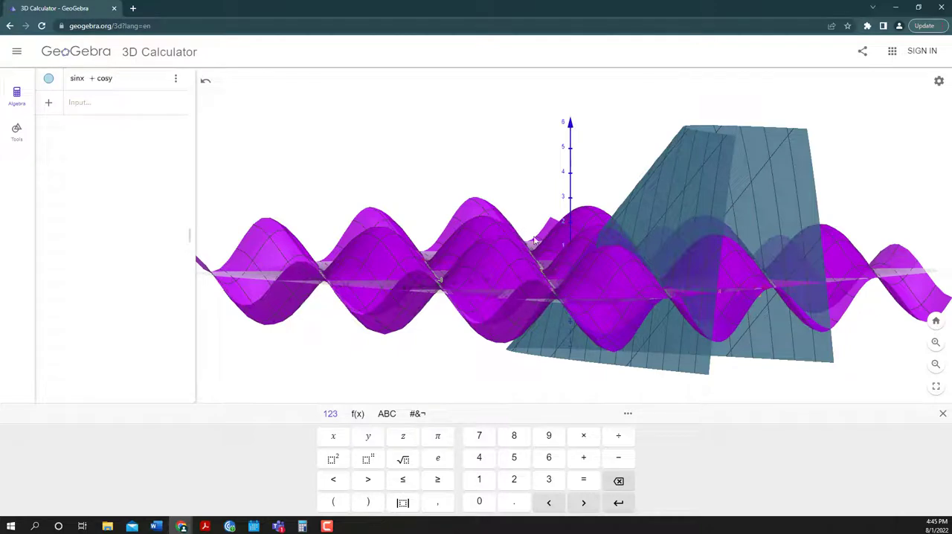
pyautogui.click(678, 184)
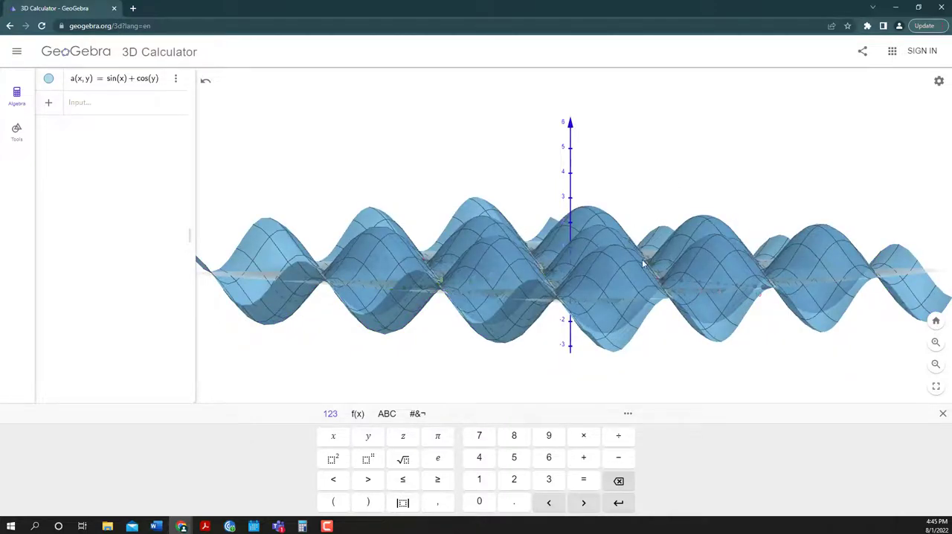
# Delete the sin(x) + cos(y) function from the algebra list
pyautogui.moveTo(644, 263); pyautogui.dragTo(643, 275)
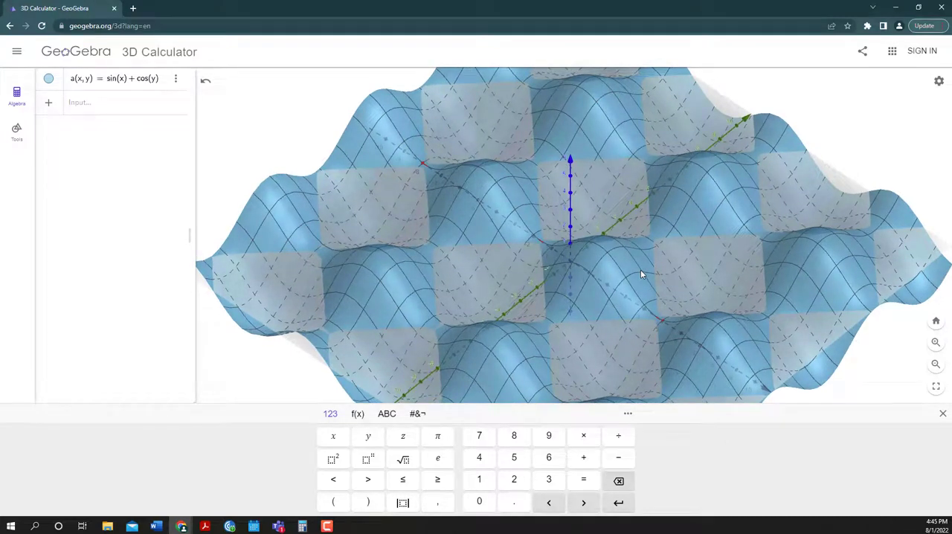
pyautogui.moveTo(641, 269); pyautogui.dragTo(593, 259)
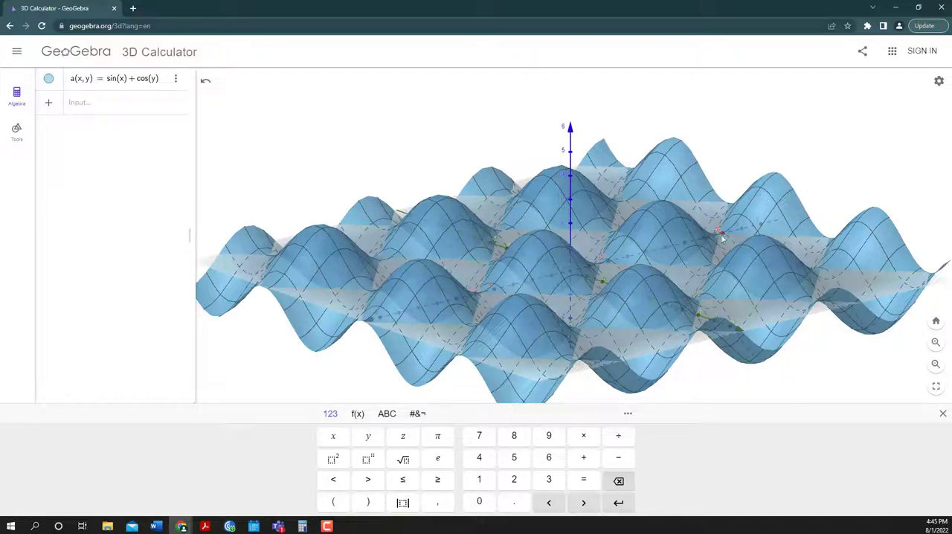
pyautogui.moveTo(713, 273); pyautogui.dragTo(573, 272)
pyautogui.moveTo(571, 274)
pyautogui.mouseDown()
pyautogui.moveTo(581, 298)
pyautogui.moveTo(582, 283)
pyautogui.moveTo(583, 292)
pyautogui.moveTo(421, 283)
pyautogui.moveTo(447, 288)
pyautogui.mouseUp()
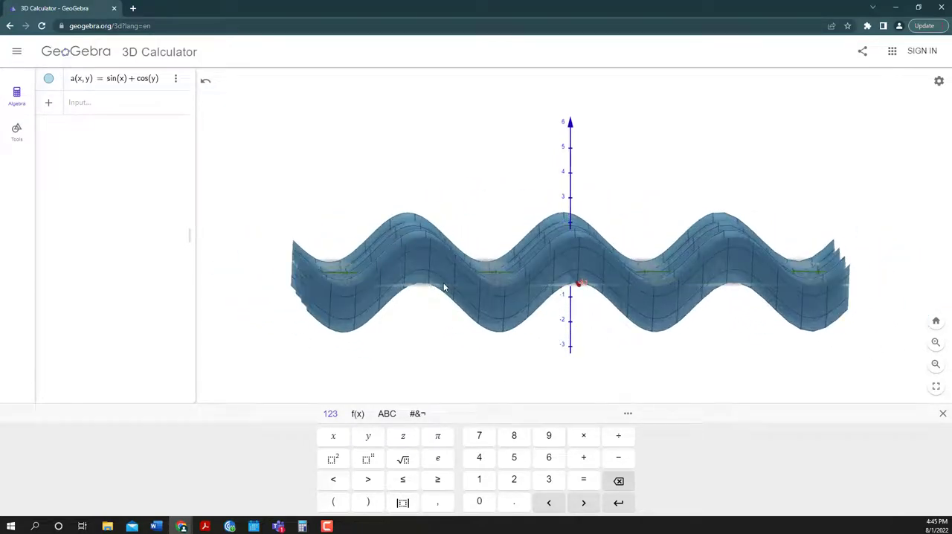
pyautogui.click(96, 102)
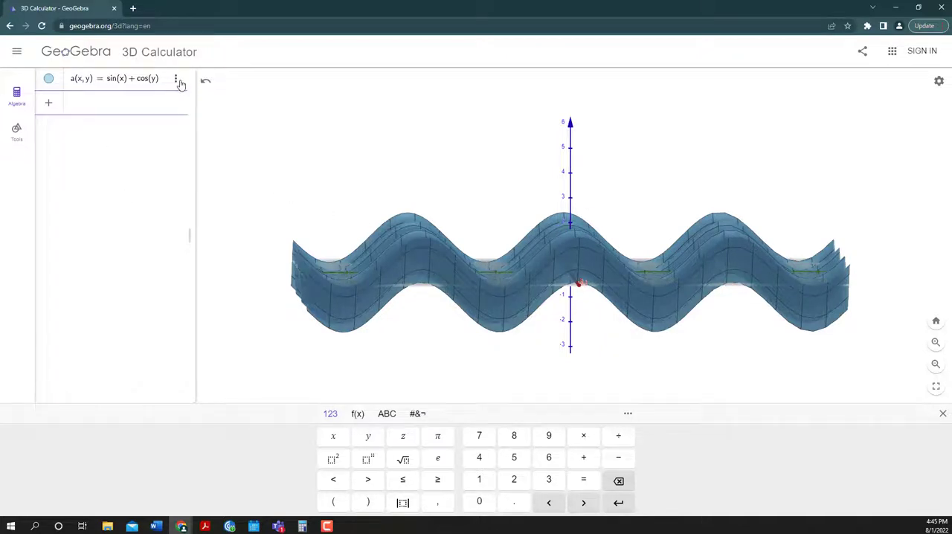
pyautogui.click(176, 79)
pyautogui.click(185, 95)
# Start a new function expression with the term 2x²
pyautogui.click(110, 85)
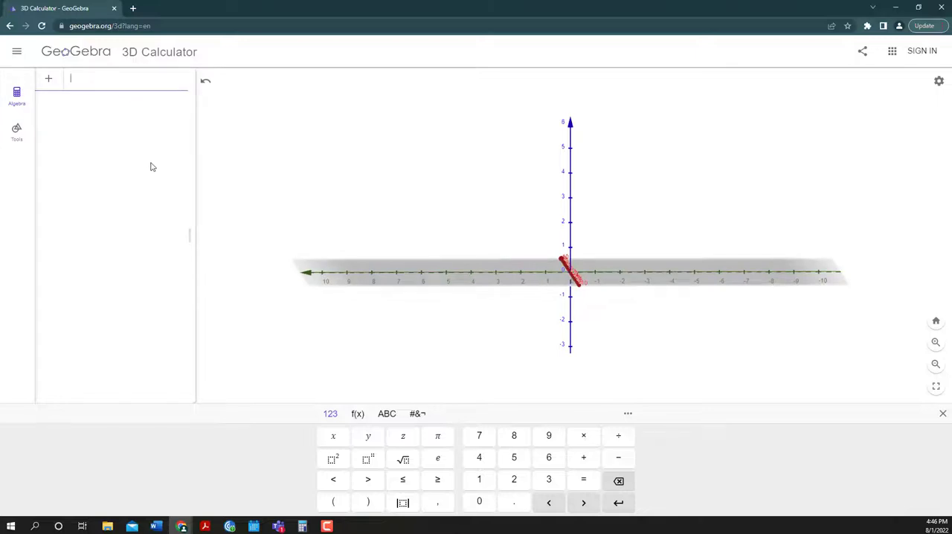
pyautogui.write('2x')
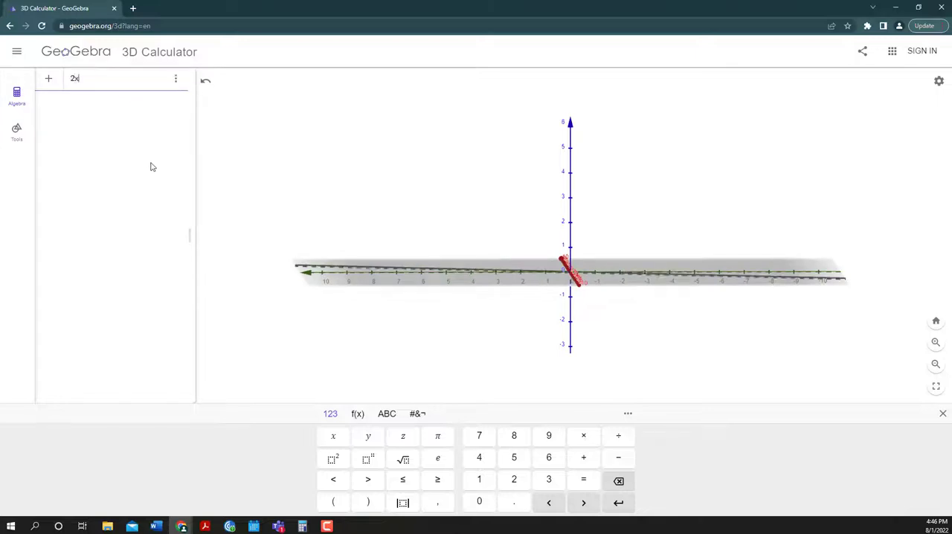
pyautogui.write('^2')
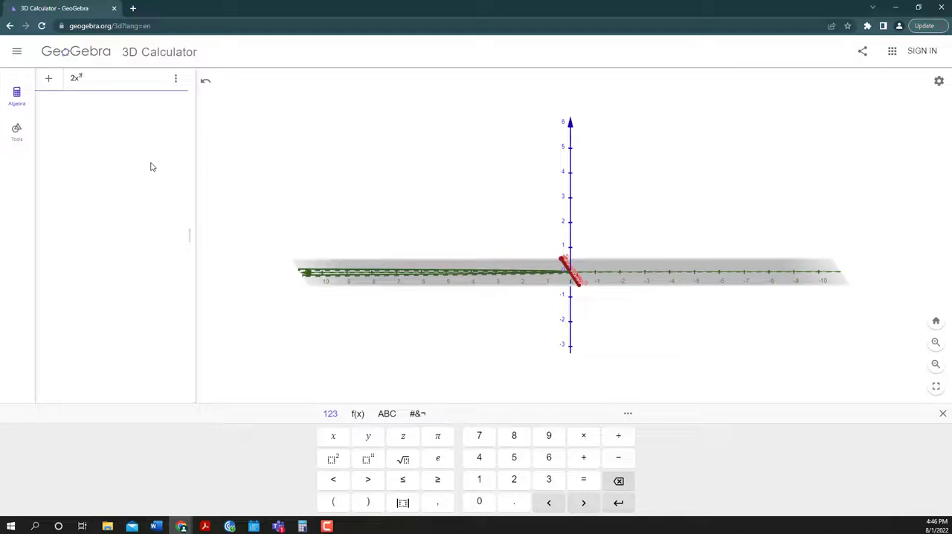
pyautogui.write('-y')
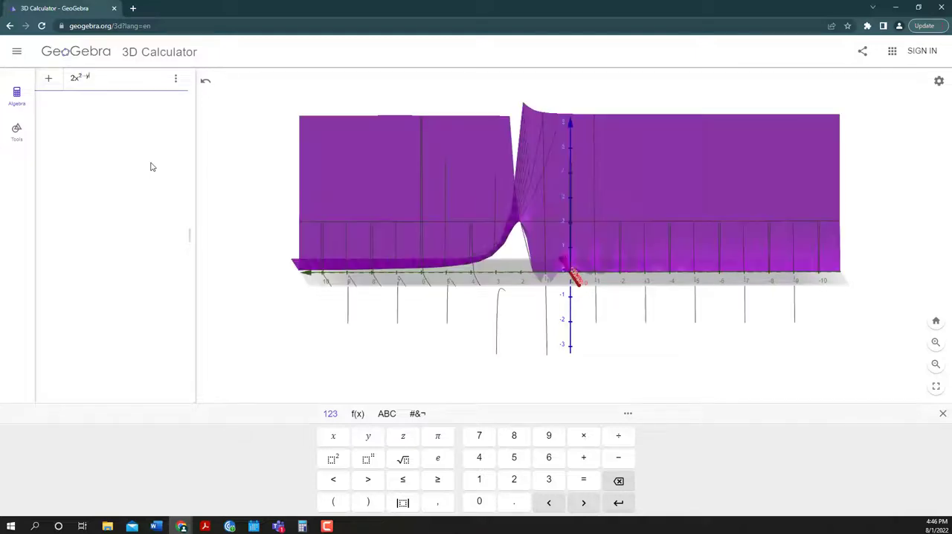
pyautogui.write('^2')
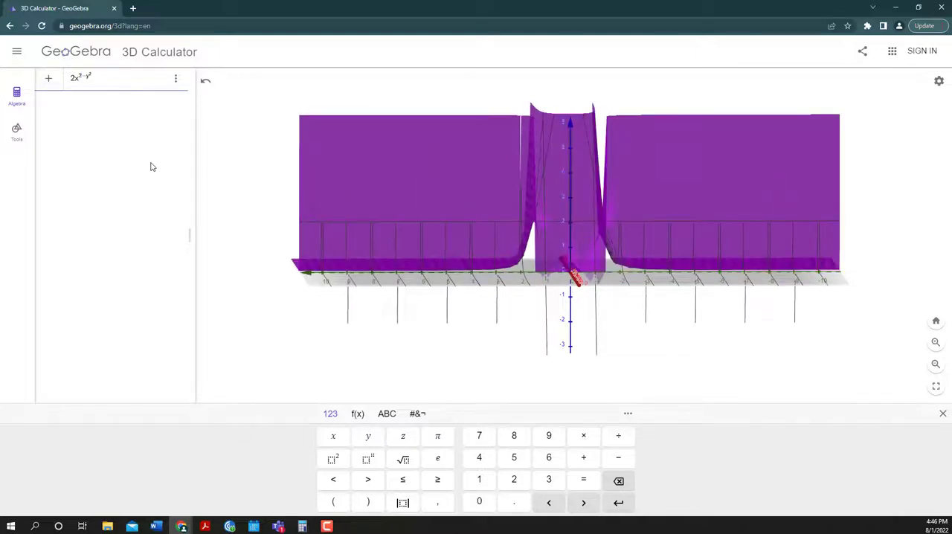
pyautogui.press('BackSpace')
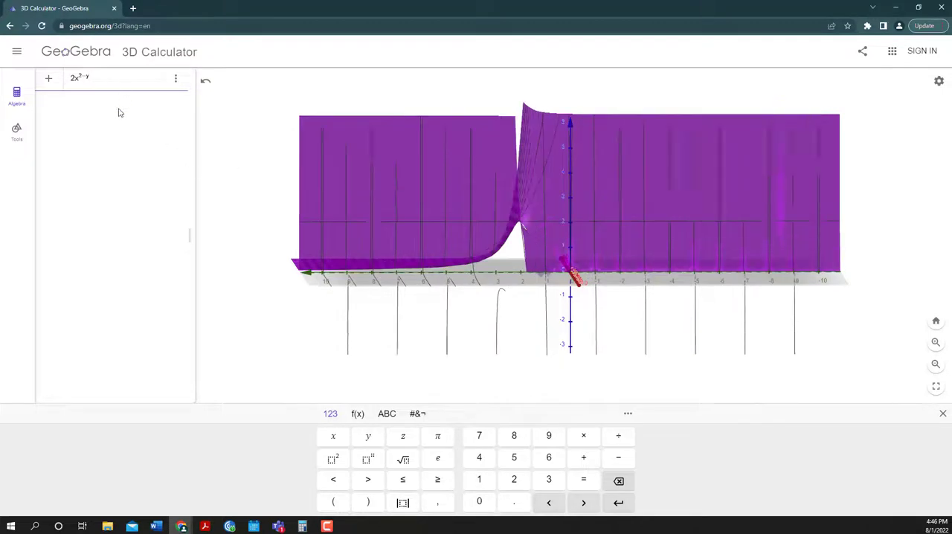
pyautogui.press('BackSpace')
pyautogui.press('BackSpace')
pyautogui.press('BackSpace')
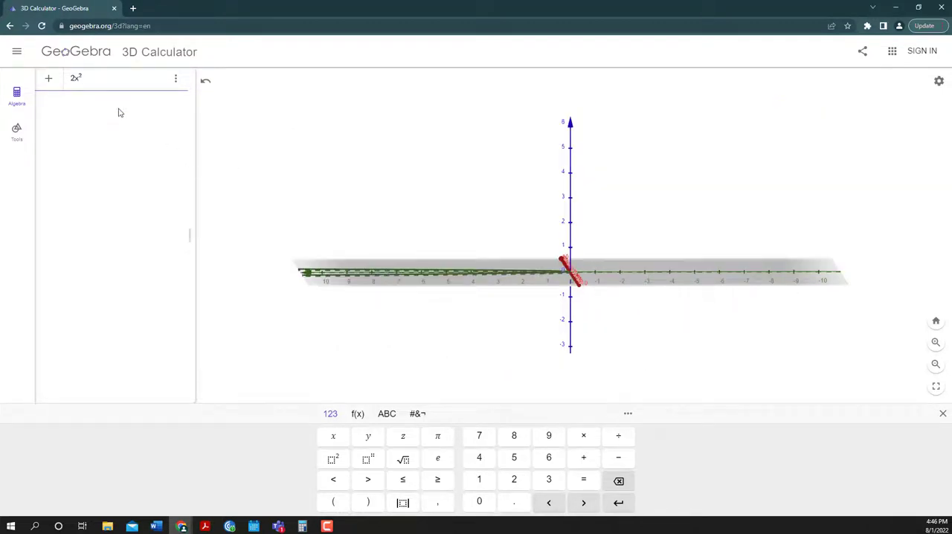
# Complete the expression as 2x² − y², keeping −y² outside the exponent, and plot the surface
pyautogui.write('2-')
pyautogui.write('y')
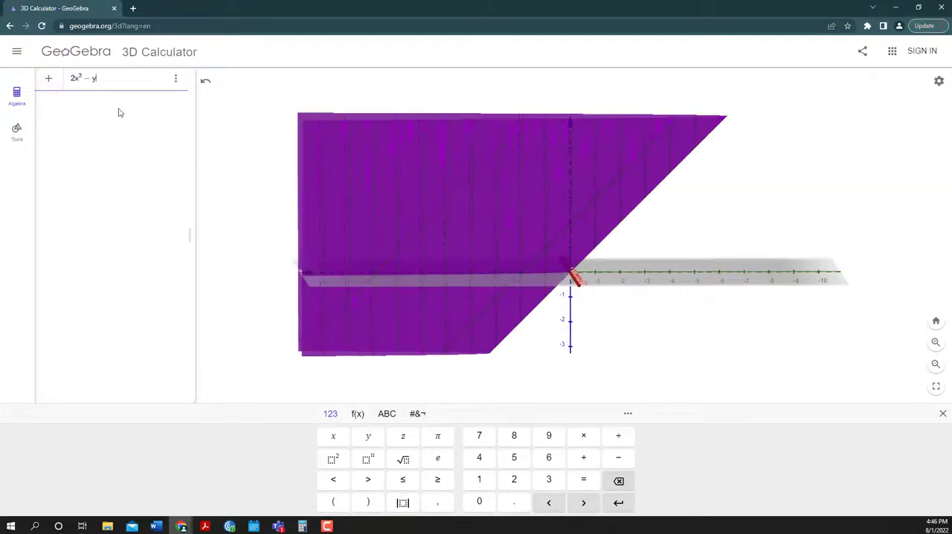
pyautogui.write('^3')
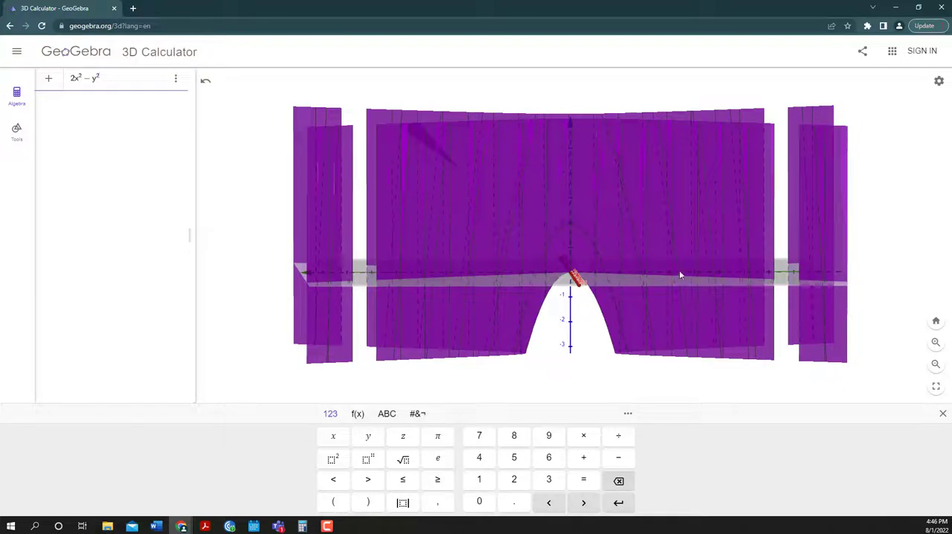
pyautogui.press('BackSpace')
pyautogui.write('2')
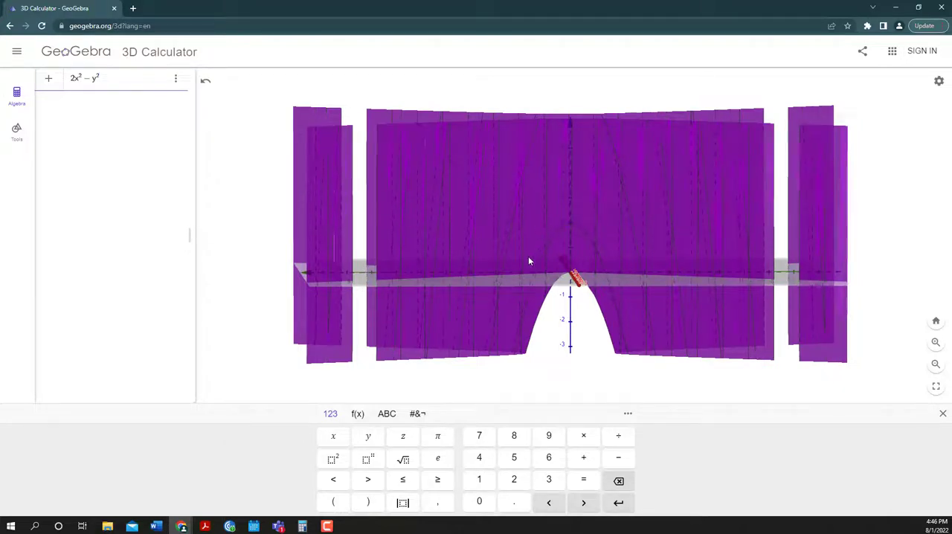
pyautogui.moveTo(644, 229); pyautogui.dragTo(677, 250)
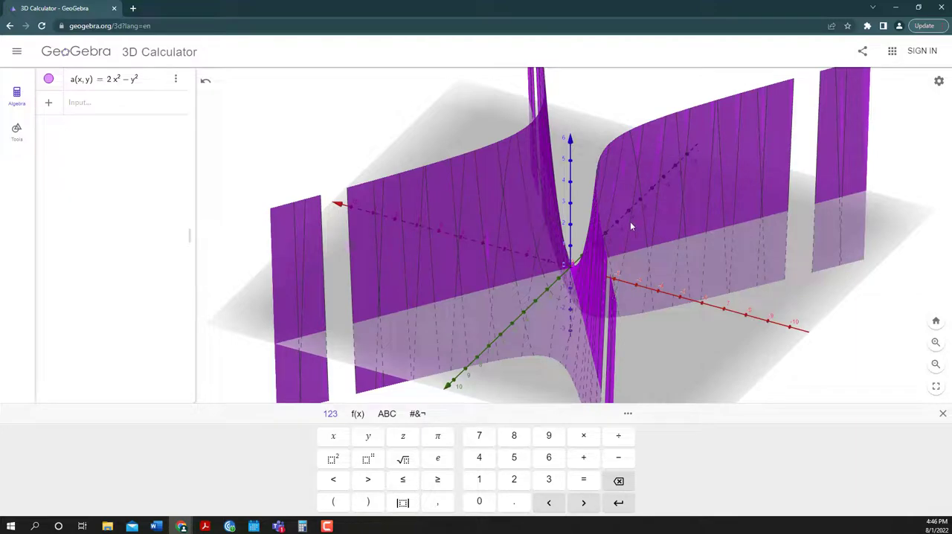
# Change the first term of the plotted function from 2x² to x³, giving x³ − y²
pyautogui.moveTo(476, 145); pyautogui.dragTo(519, 186)
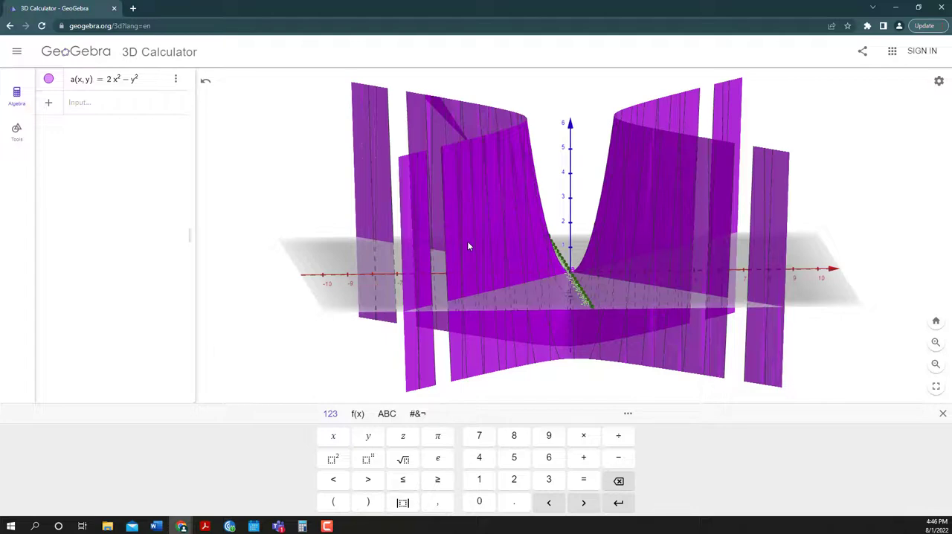
pyautogui.moveTo(461, 223)
pyautogui.mouseDown()
pyautogui.moveTo(476, 261)
pyautogui.moveTo(436, 283)
pyautogui.moveTo(460, 267)
pyautogui.moveTo(453, 225)
pyautogui.mouseUp()
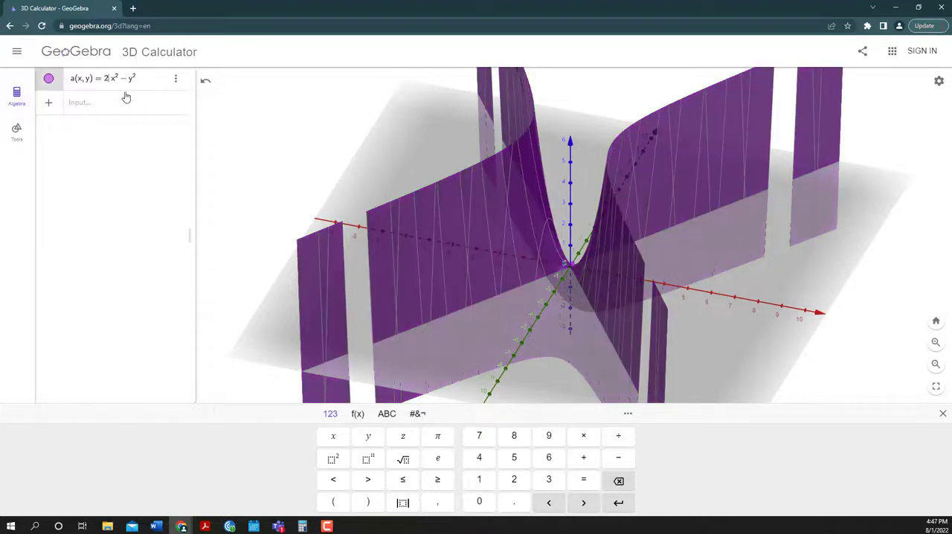
pyautogui.click(501, 231)
pyautogui.click(107, 79)
pyautogui.press('BackSpace')
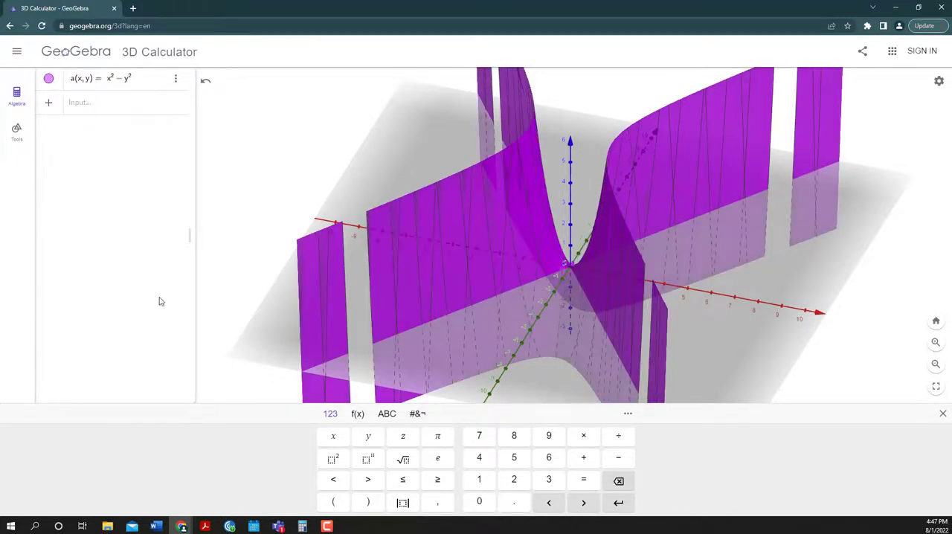
pyautogui.press('Delete')
pyautogui.press('BackSpace')
pyautogui.write('x')
pyautogui.write('3')
pyautogui.press('Delete')
pyautogui.click(159, 87)
pyautogui.press('Return')
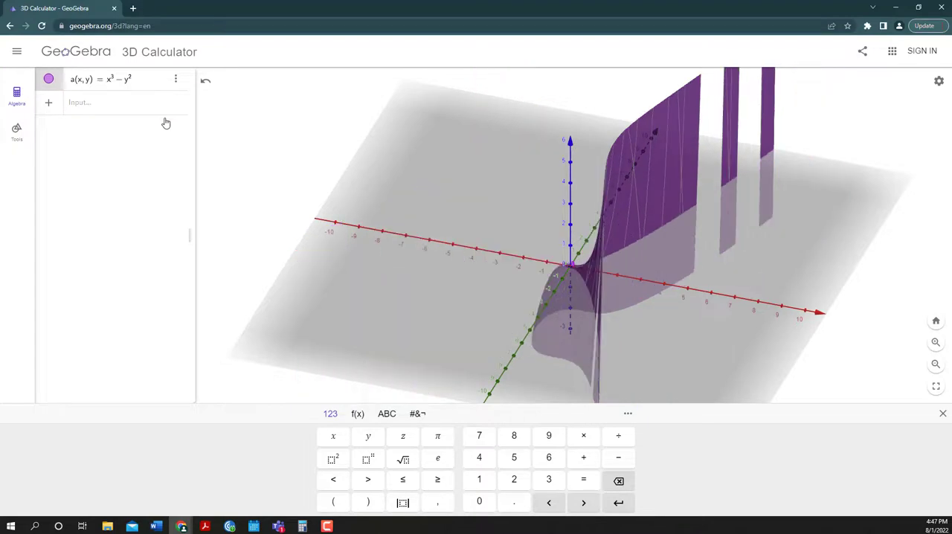
pyautogui.moveTo(672, 279); pyautogui.dragTo(670, 304)
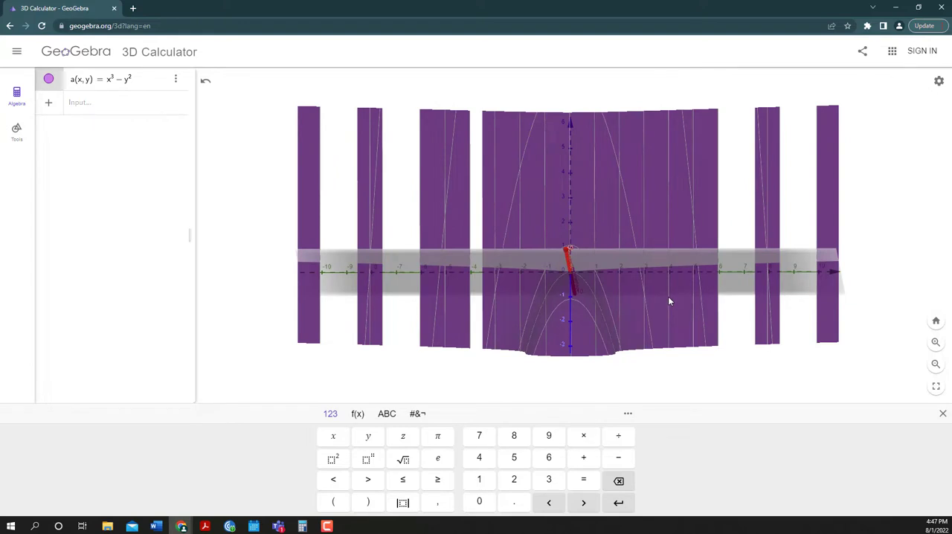